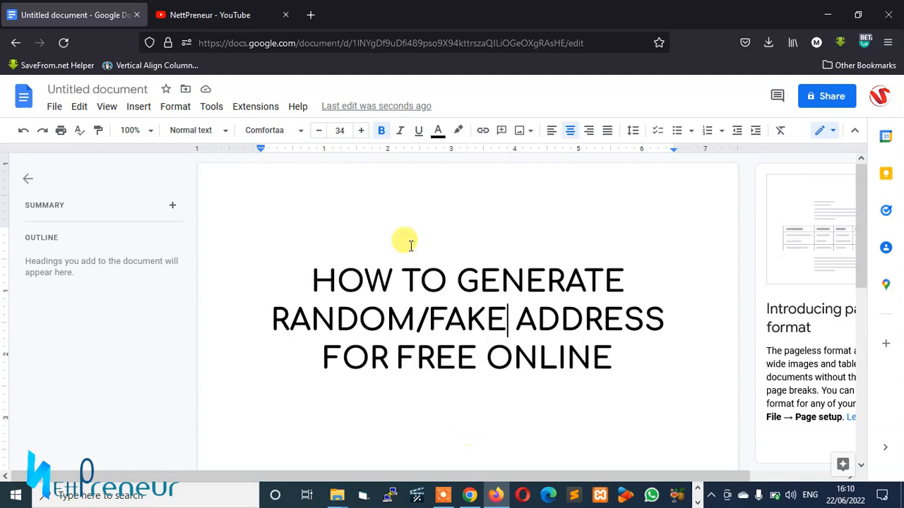
Switch from the Google Docs title document to the NettPreneur YouTube channel tab.
{"action": "left_click", "coordinate": [220, 15]}
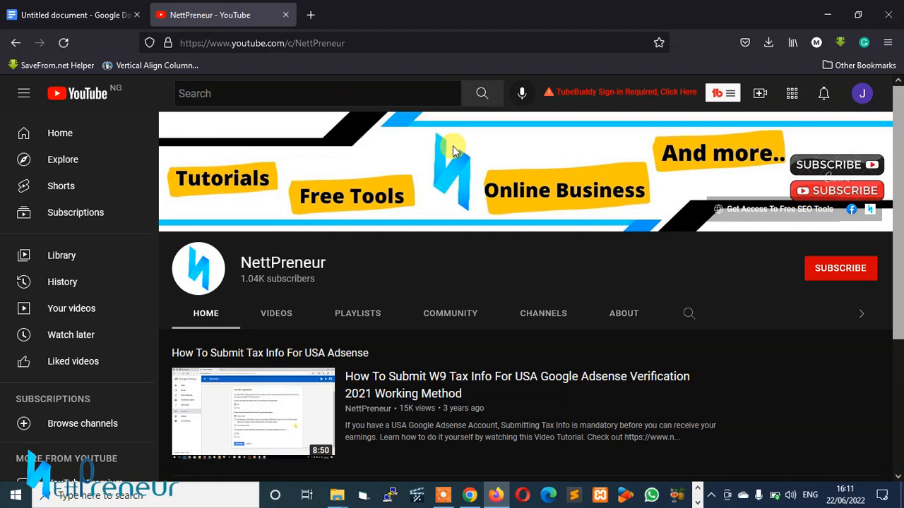
Subscribe to NettPreneur and choose All notifications from the bell menu.
{"action": "left_click", "coordinate": [835, 274]}
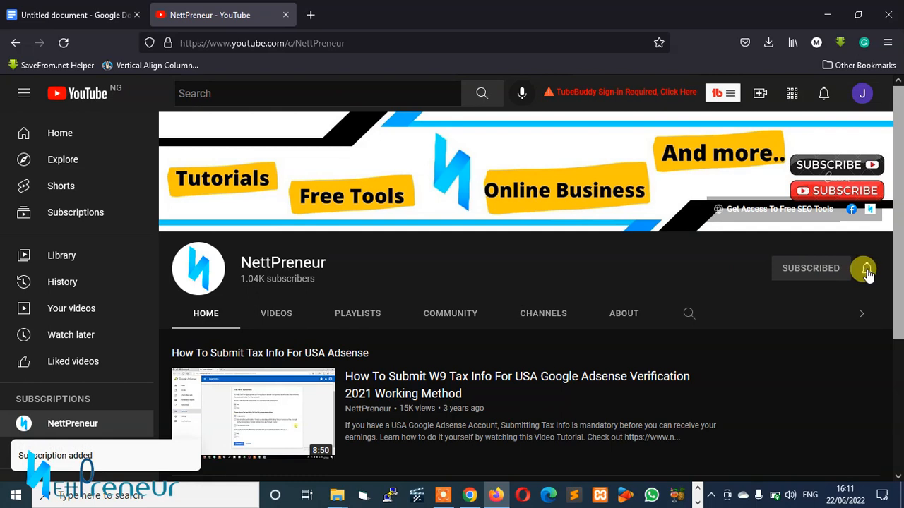
{"action": "left_click", "coordinate": [865, 270]}
{"action": "left_click", "coordinate": [826, 300]}
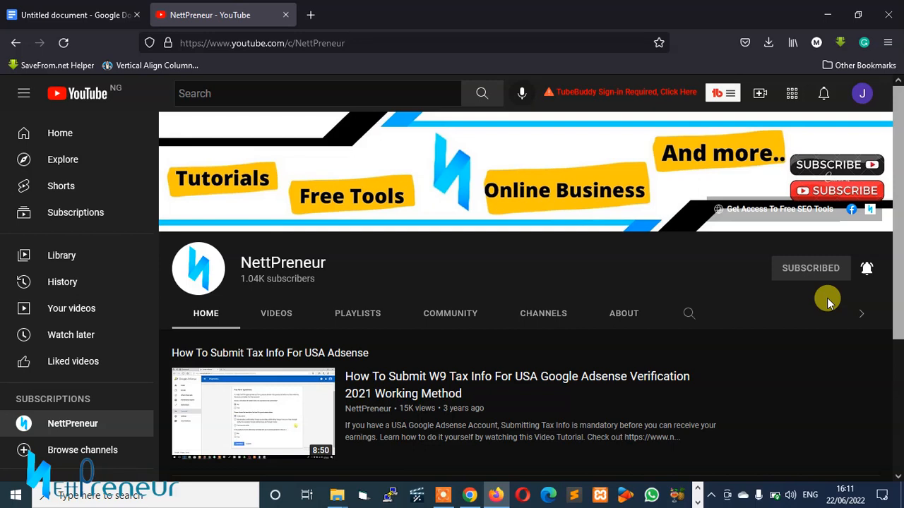
Switch back to the Untitled Google Docs document tab.
{"action": "left_click", "coordinate": [80, 22]}
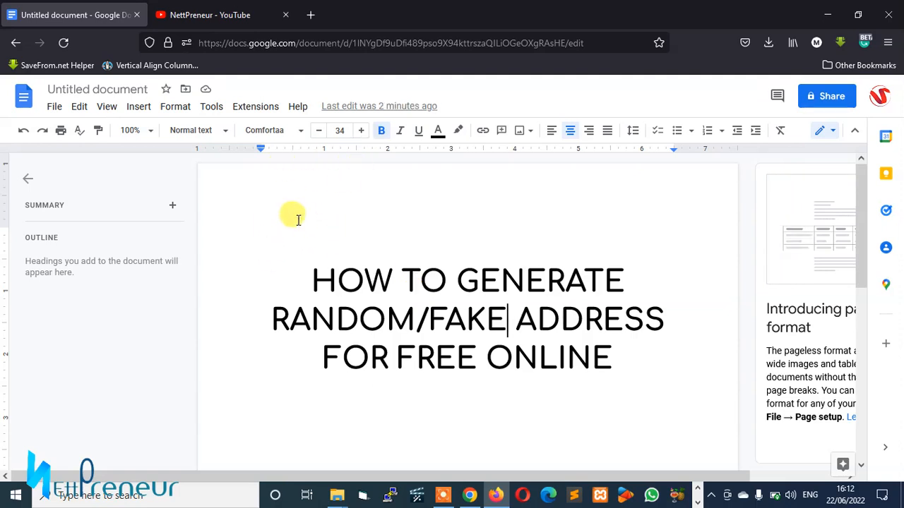
Load freetoolshub.com in a new tab and pick Fake Address Generator from the 'fake' search suggestions.
{"action": "left_click", "coordinate": [310, 14]}
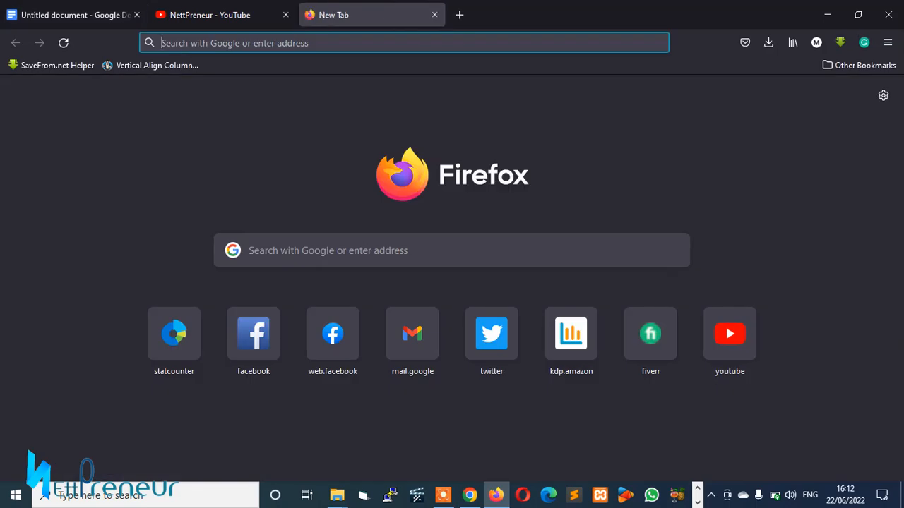
{"action": "type", "text": "f"}
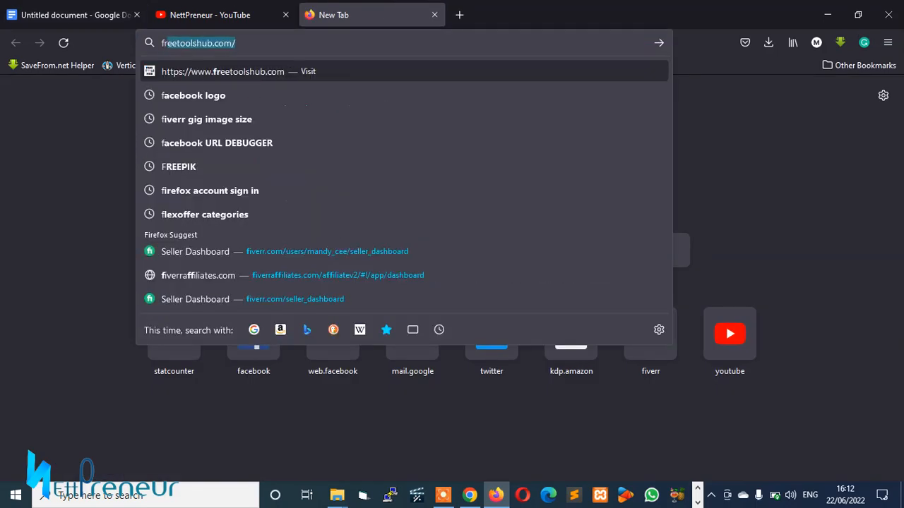
{"action": "type", "text": "ree"}
{"action": "key", "text": "Return"}
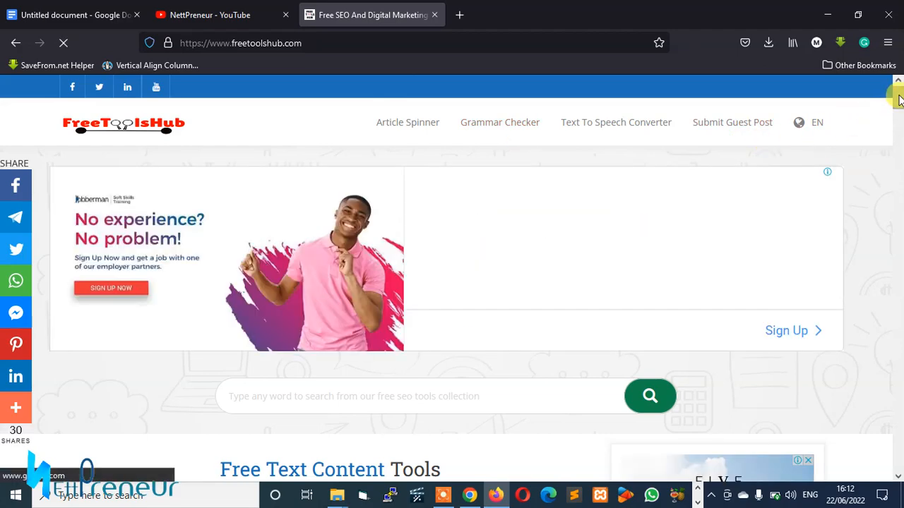
{"action": "left_click_drag", "start_coordinate": [898, 100], "coordinate": [898, 117]}
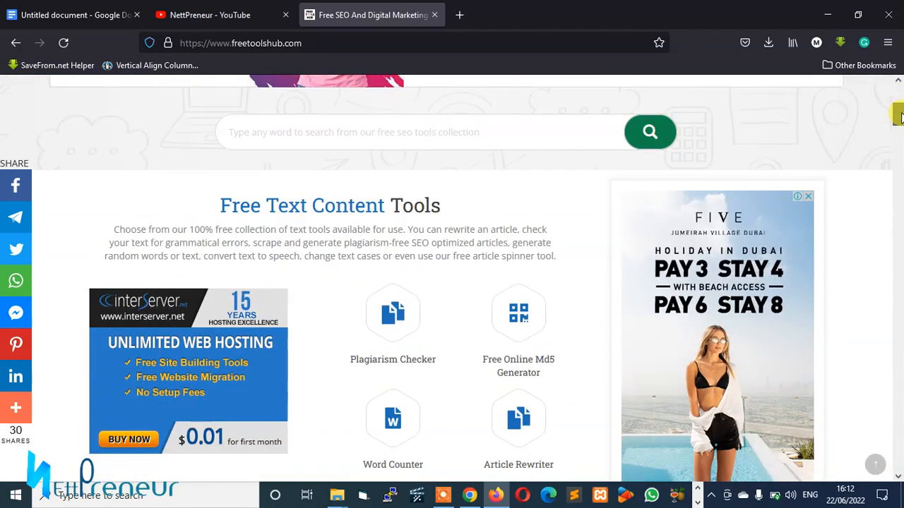
{"action": "left_click", "coordinate": [380, 116]}
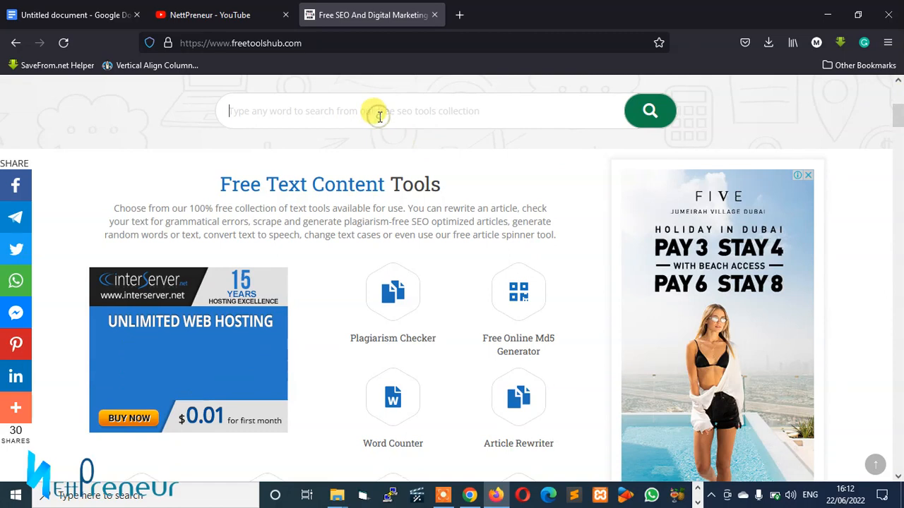
{"action": "type", "text": "fa"}
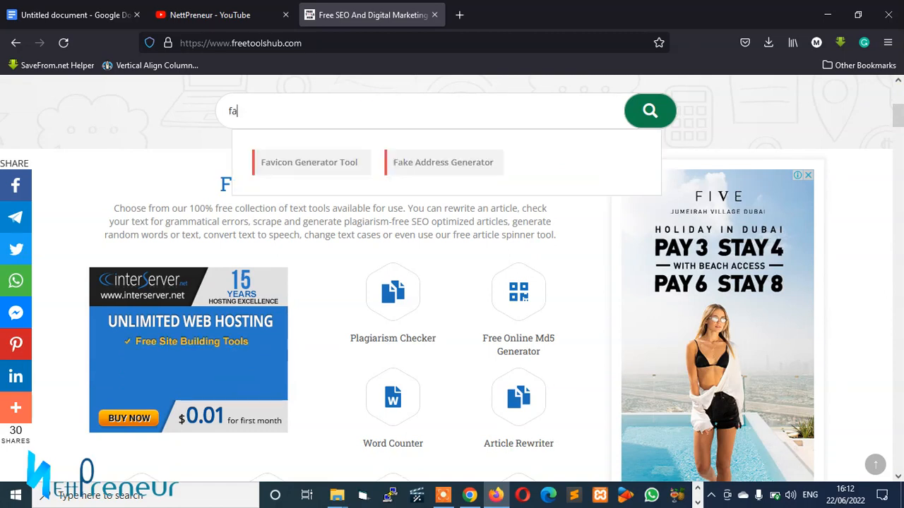
{"action": "type", "text": "ke"}
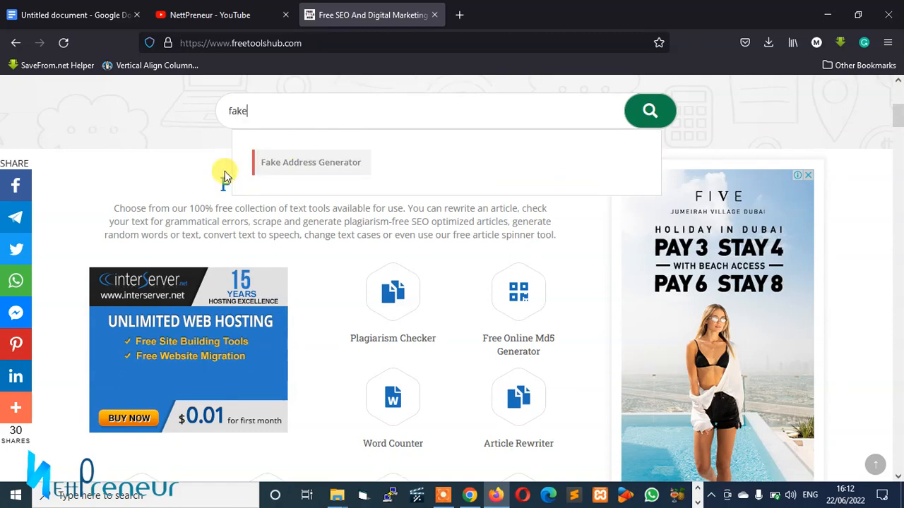
{"action": "left_click", "coordinate": [313, 164]}
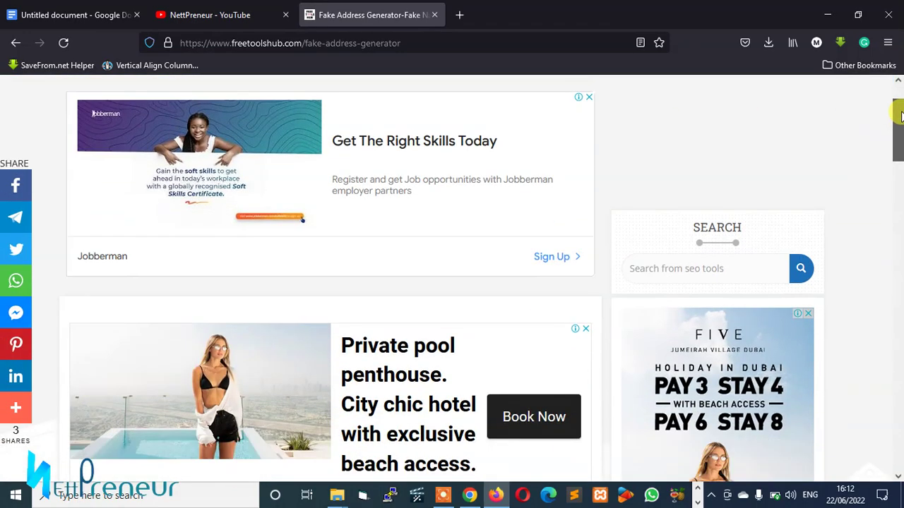
{"action": "mouse_move", "coordinate": [900, 104]}
{"action": "left_mouse_down"}
{"action": "mouse_move", "coordinate": [901, 200]}
{"action": "mouse_move", "coordinate": [898, 187]}
{"action": "left_mouse_up"}
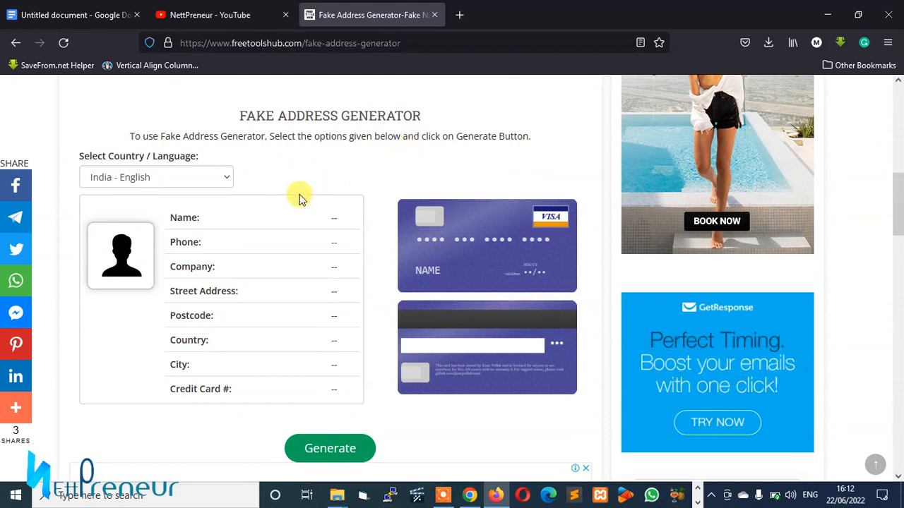
Choose South Africa - English from the country and language list.
{"action": "left_click", "coordinate": [227, 181]}
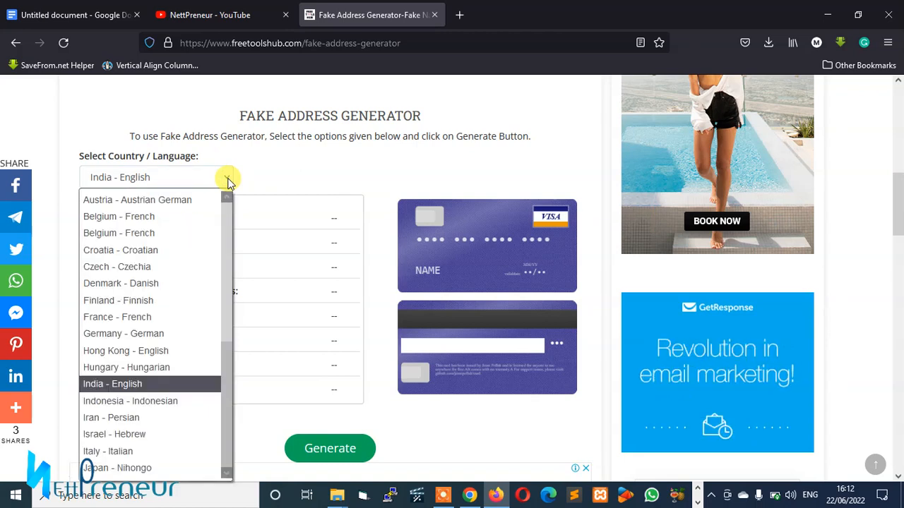
{"action": "scroll", "coordinate": [230, 395], "scroll_direction": "down", "scroll_amount": 5}
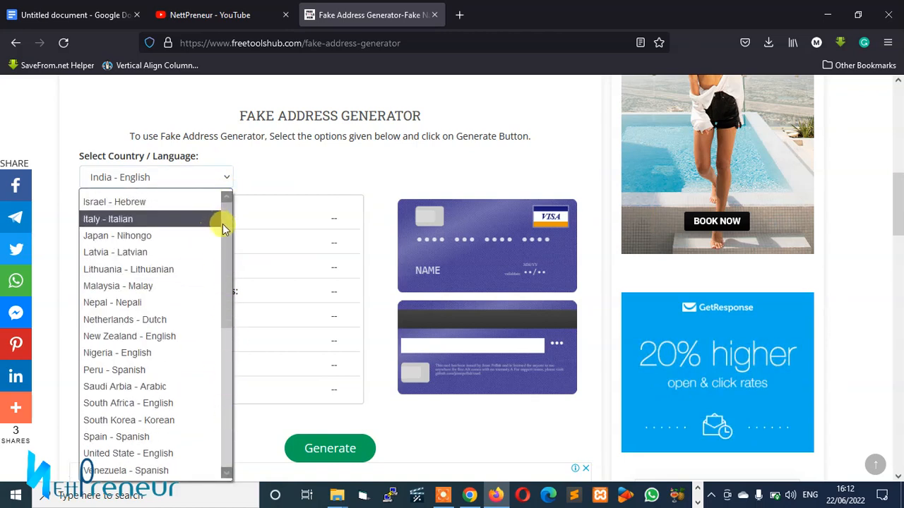
{"action": "scroll", "coordinate": [228, 229], "scroll_direction": "up", "scroll_amount": 2}
{"action": "scroll", "coordinate": [226, 222], "scroll_direction": "up", "scroll_amount": 3}
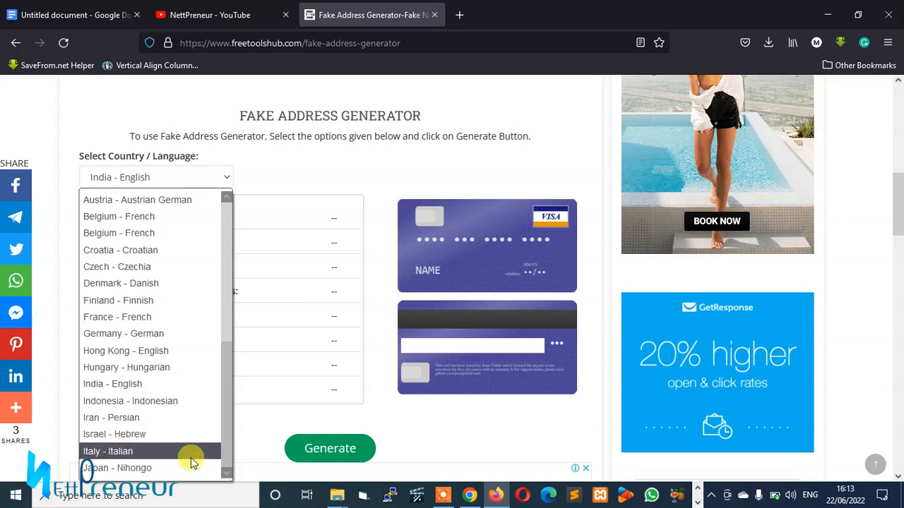
{"action": "left_click", "coordinate": [227, 473]}
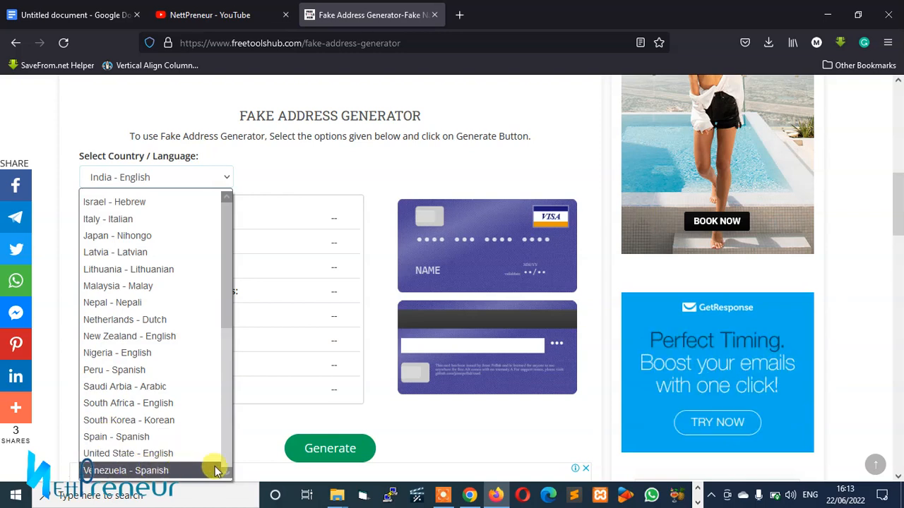
{"action": "left_click", "coordinate": [130, 409]}
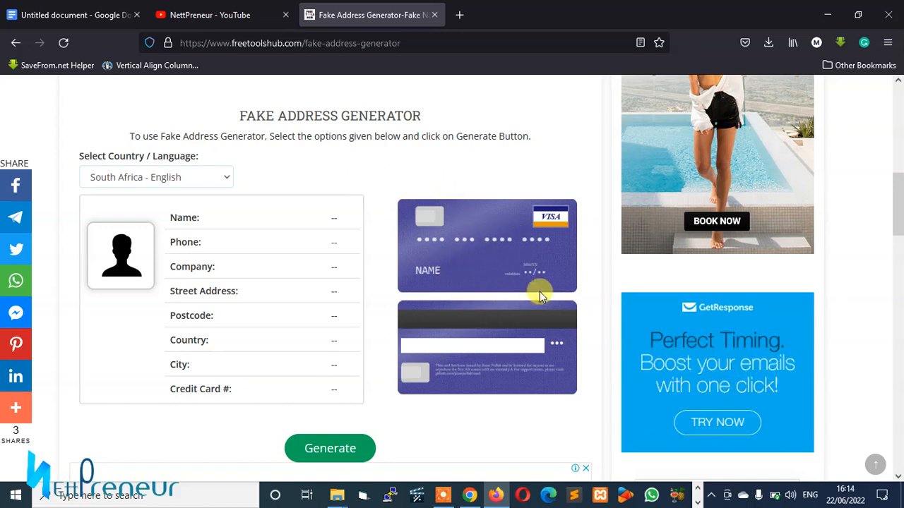
{"action": "left_click", "coordinate": [325, 447]}
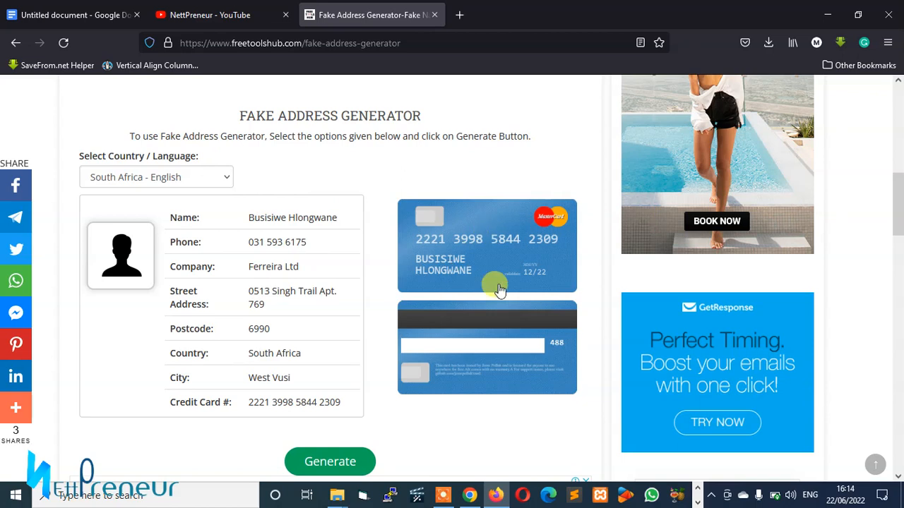
{"action": "left_click_drag", "start_coordinate": [898, 195], "coordinate": [899, 203]}
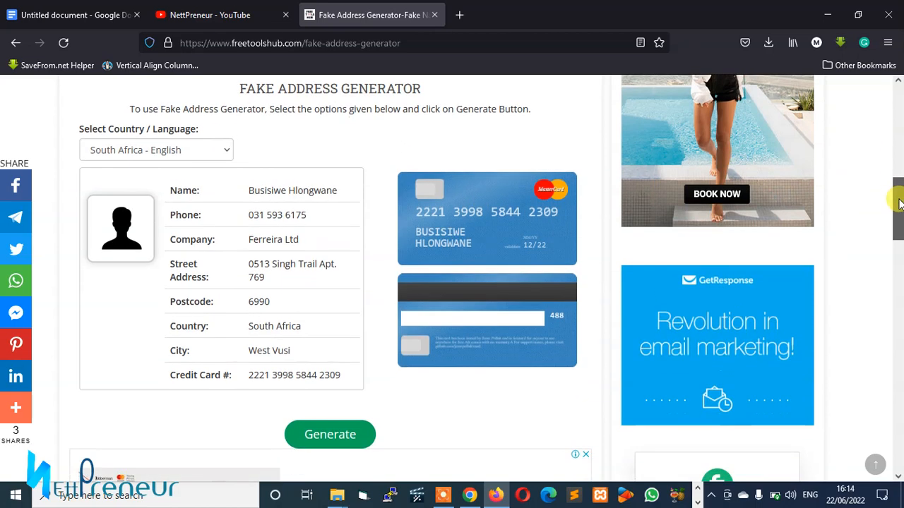